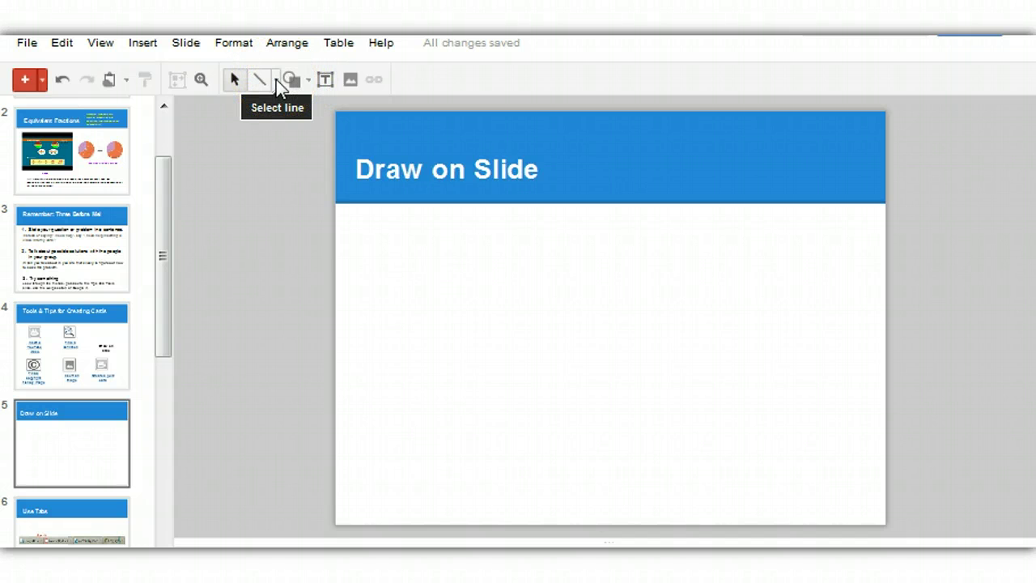
Use the Arrow line tool to draw a diagonal arrow pointing up and right in the slide's left-centre area
{"action": "left_click", "coordinate": [276, 79]}
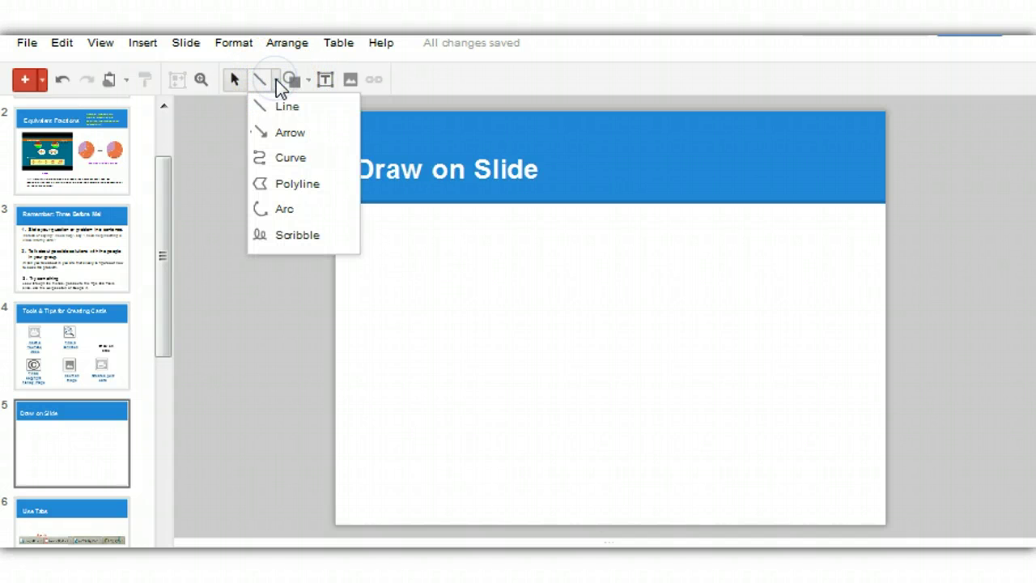
{"action": "left_click", "coordinate": [293, 134]}
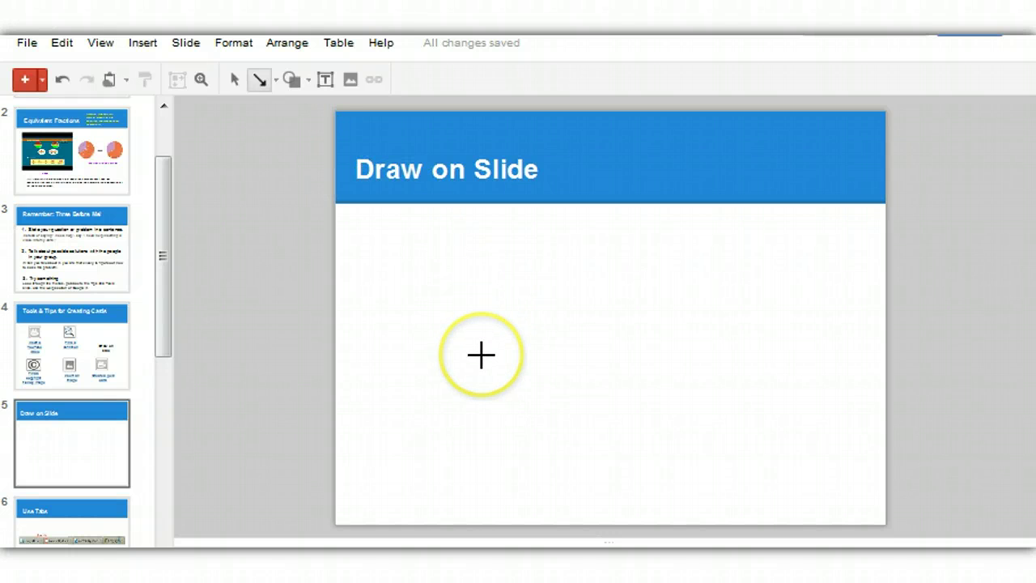
{"action": "left_click_drag", "start_coordinate": [482, 355], "coordinate": [574, 282]}
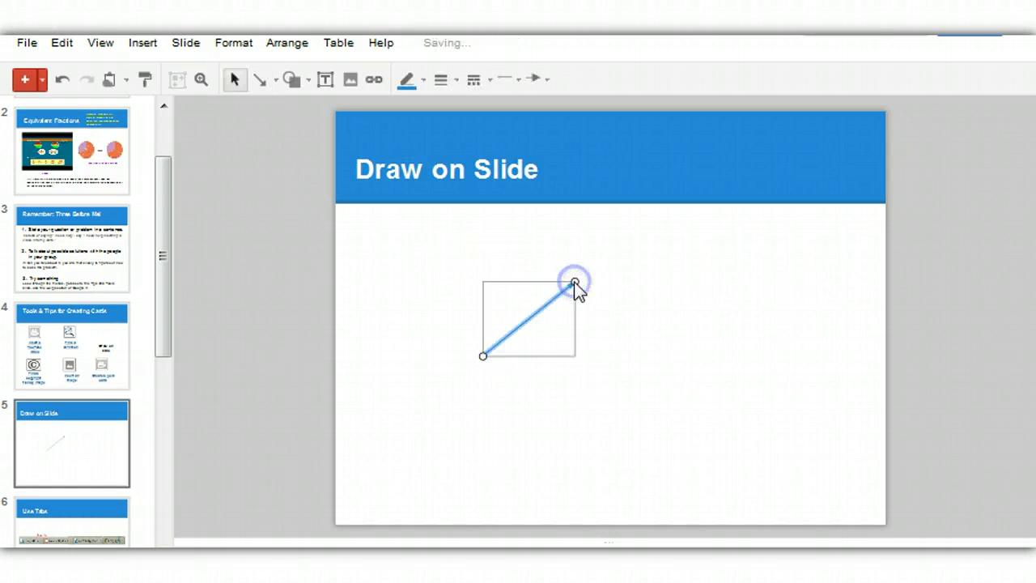
{"action": "left_click", "coordinate": [632, 345]}
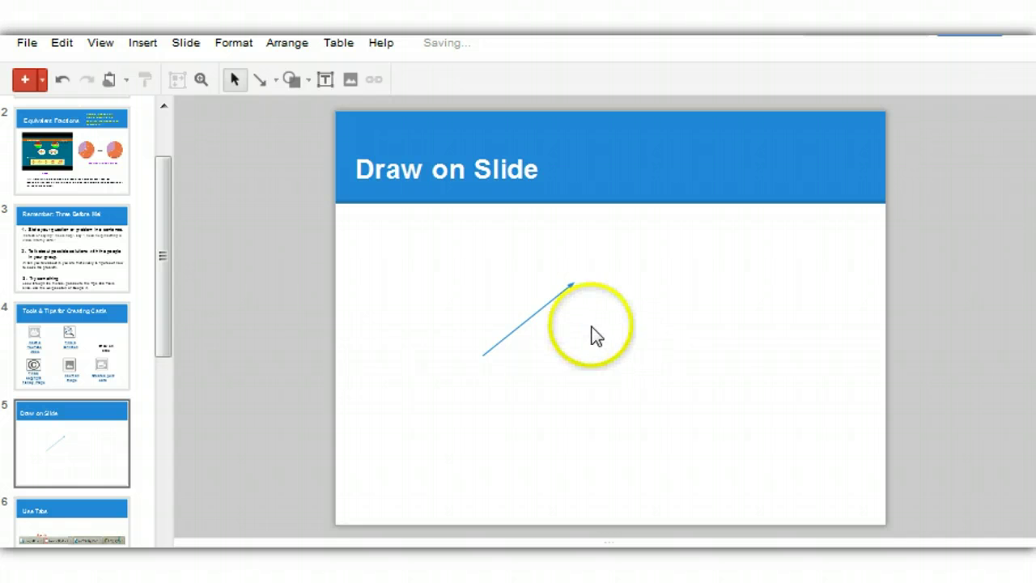
Give the arrow an 8px line weight, purple line colour and dotted line dash
{"action": "left_click", "coordinate": [553, 302]}
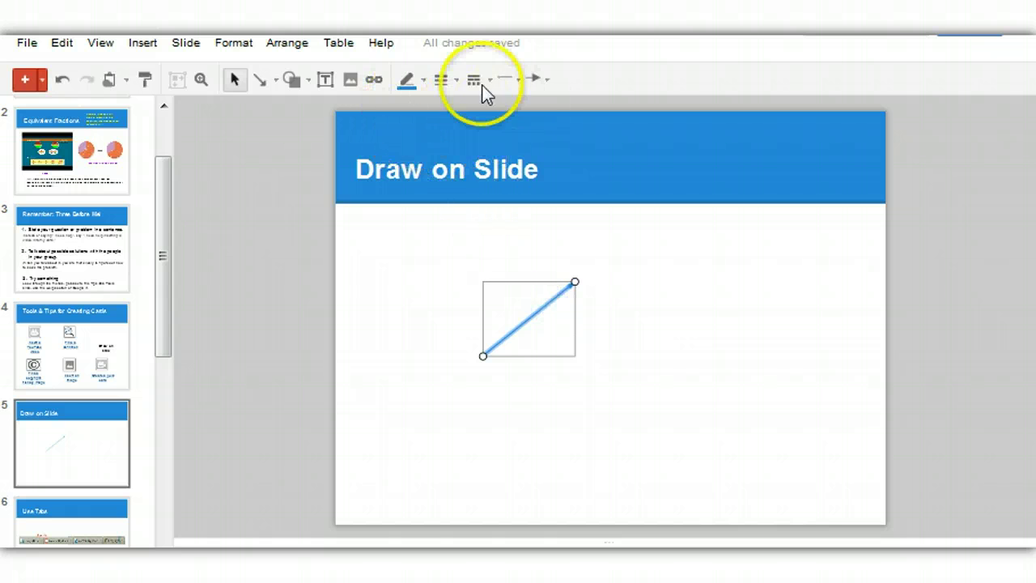
{"action": "left_click", "coordinate": [443, 82]}
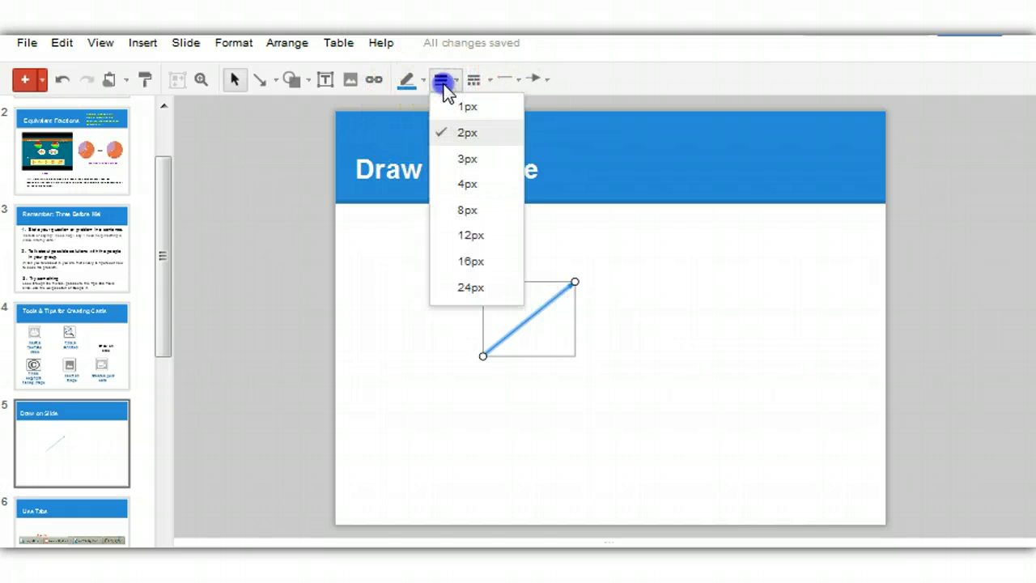
{"action": "left_click", "coordinate": [470, 212]}
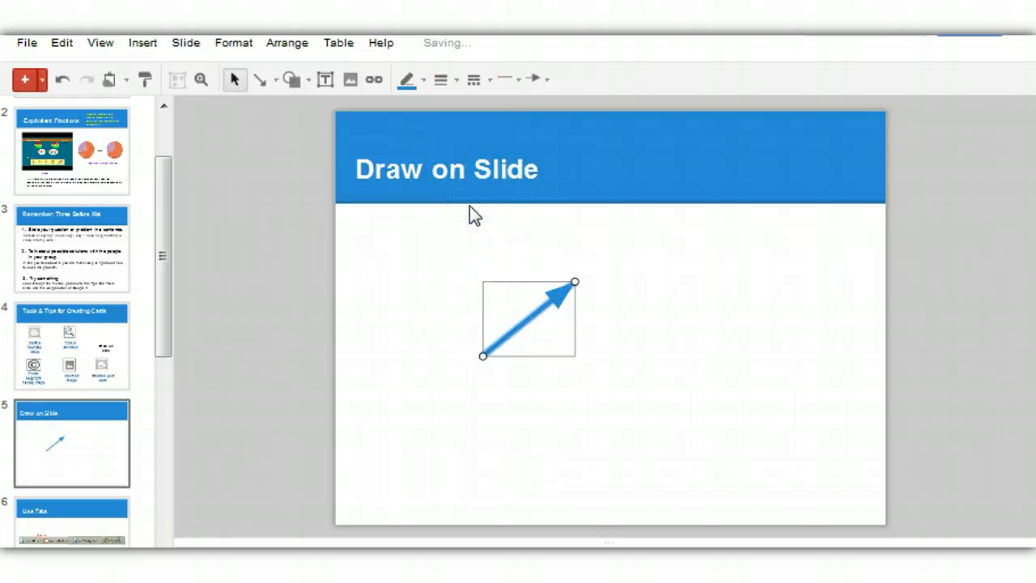
{"action": "left_click", "coordinate": [409, 83]}
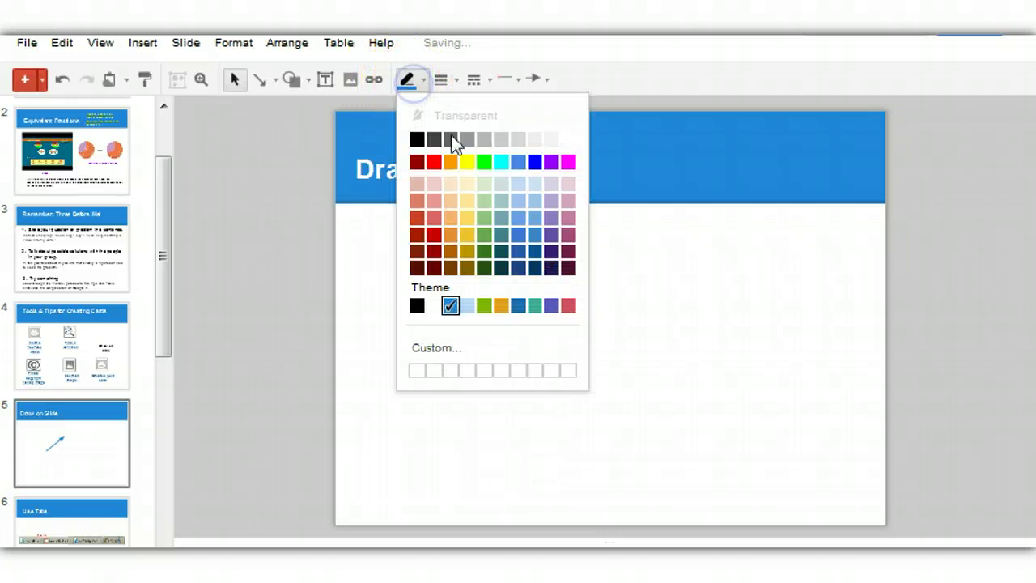
{"action": "left_click", "coordinate": [551, 163]}
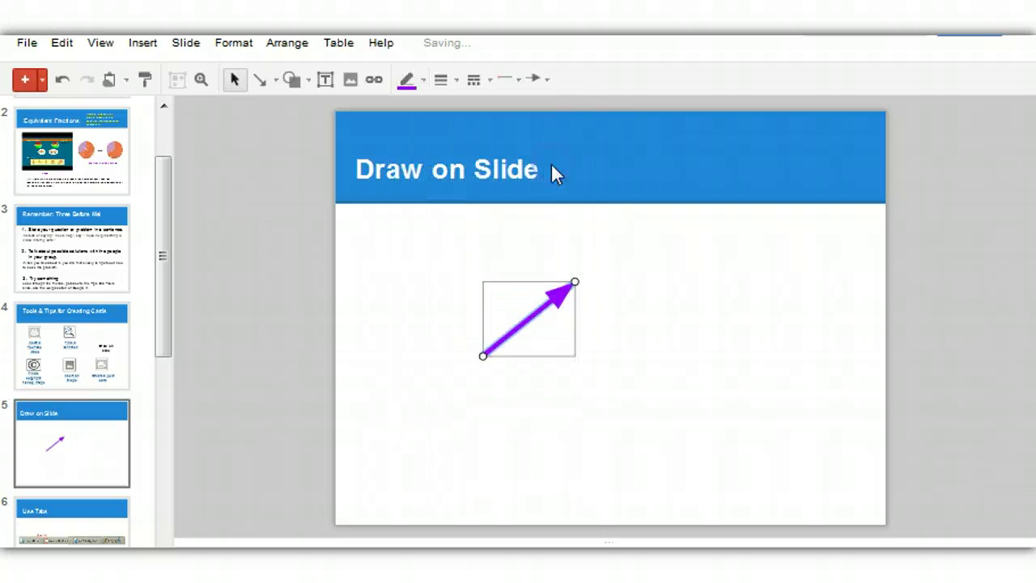
{"action": "left_click", "coordinate": [483, 84]}
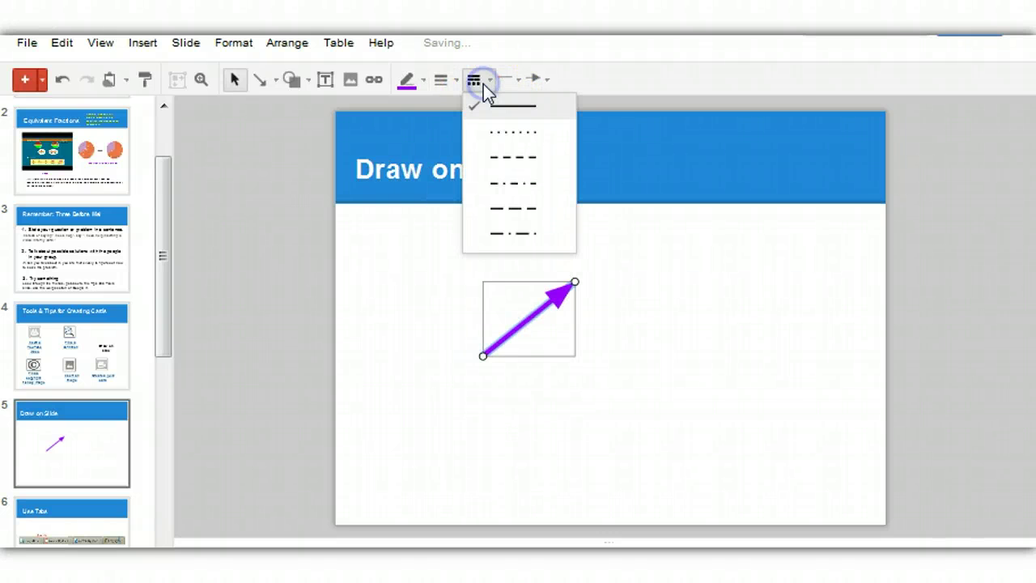
{"action": "left_click", "coordinate": [501, 133]}
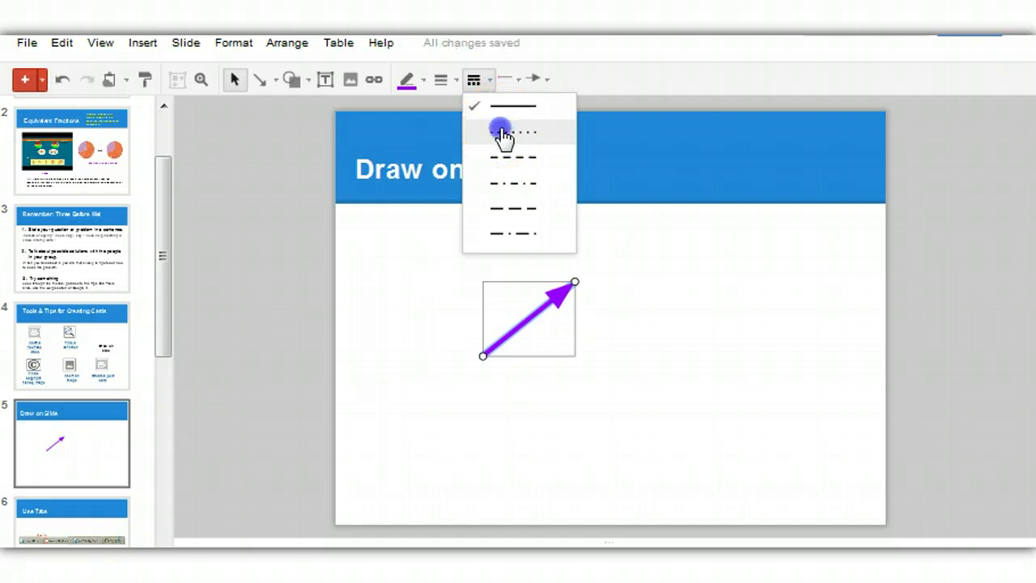
{"action": "left_click", "coordinate": [739, 374]}
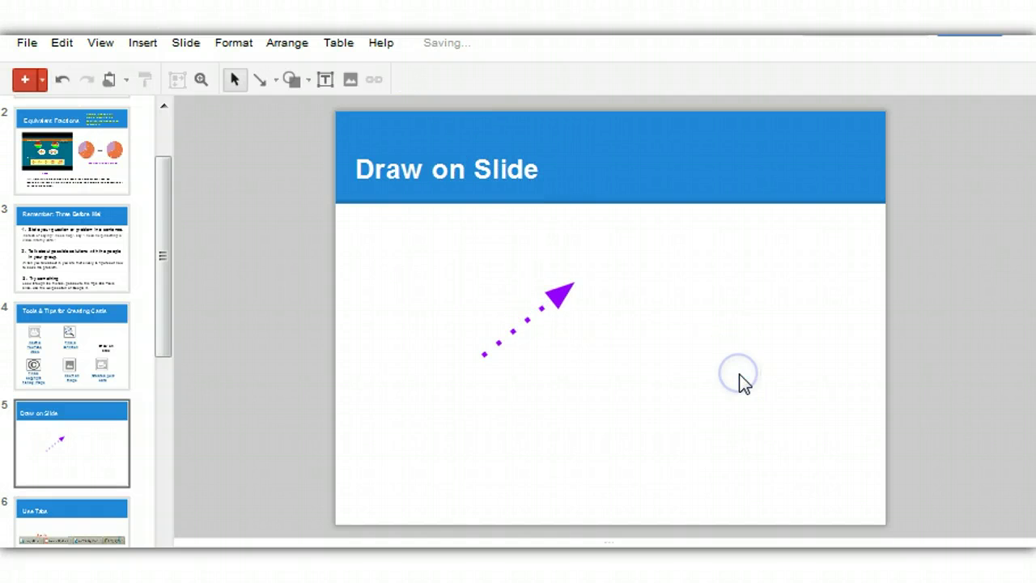
{"action": "left_click", "coordinate": [560, 293]}
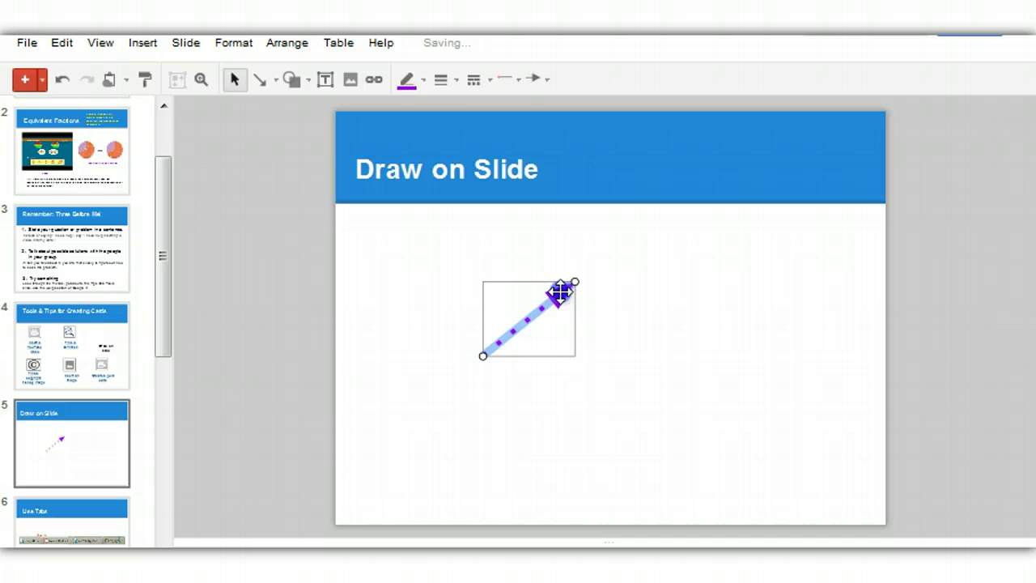
Delete the dotted purple arrow and draw an S-shaped freehand scribble in its place
{"action": "key", "text": "Delete"}
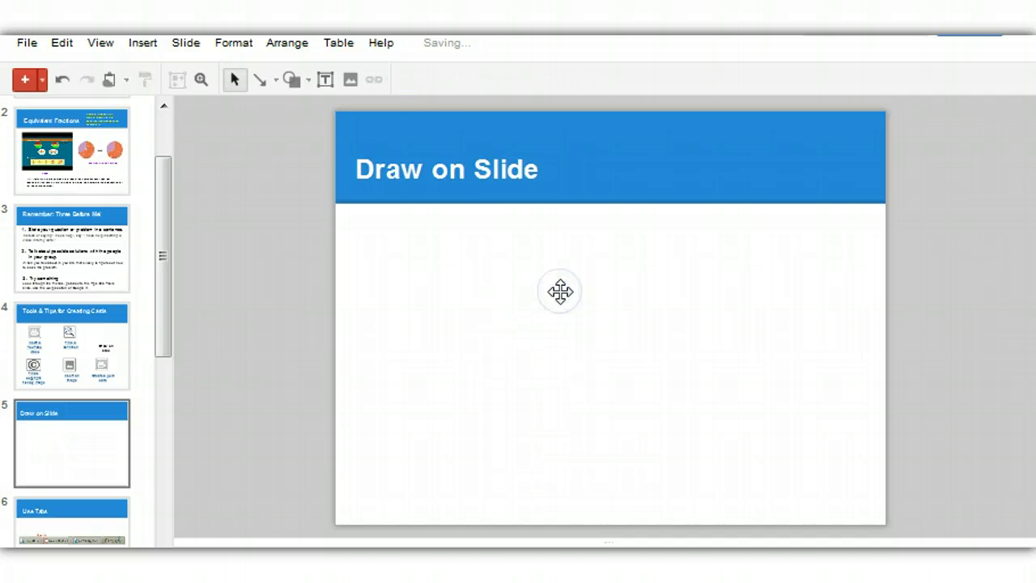
{"action": "left_click", "coordinate": [276, 79]}
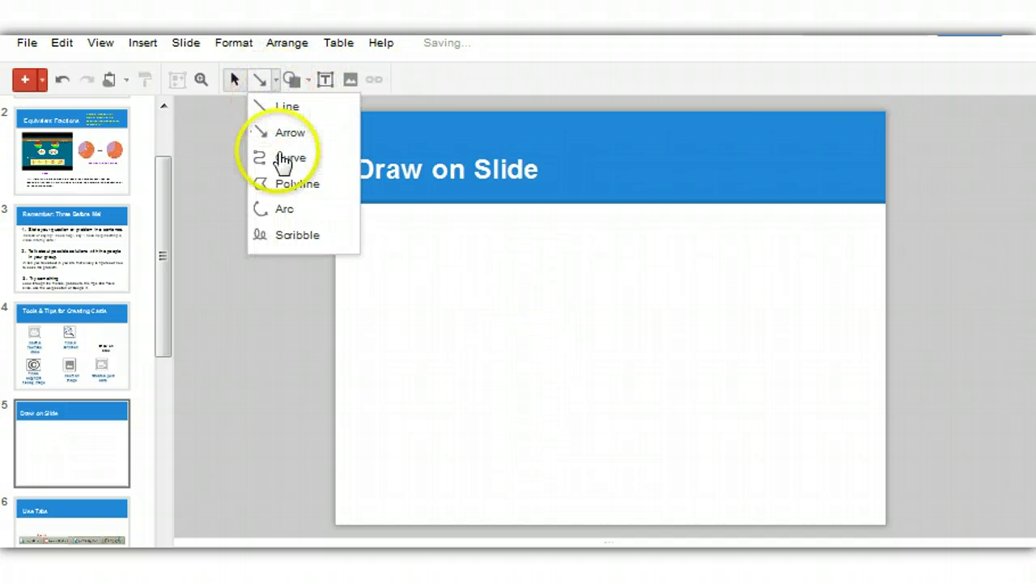
{"action": "left_click", "coordinate": [288, 238]}
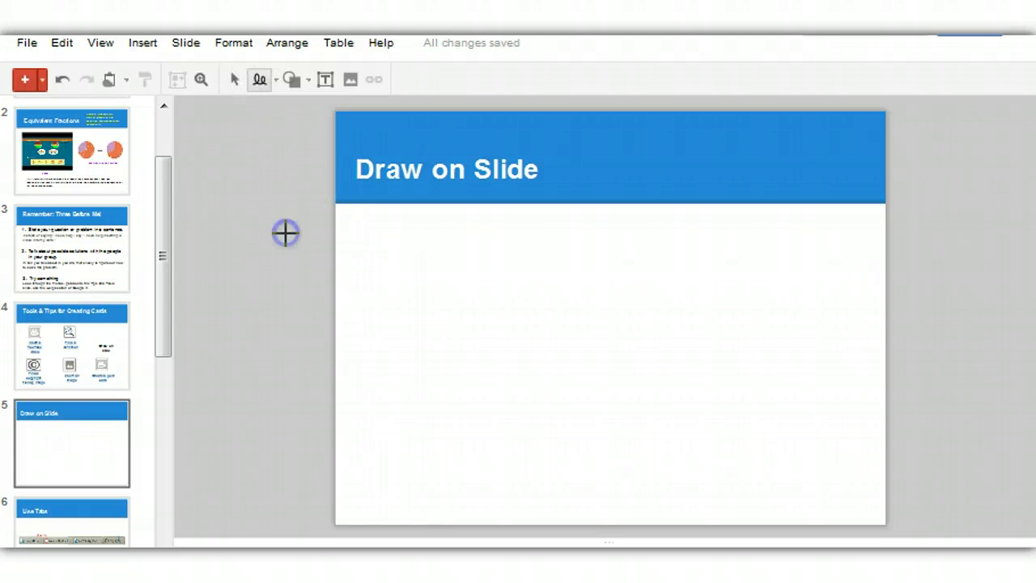
{"action": "left_click", "coordinate": [430, 282]}
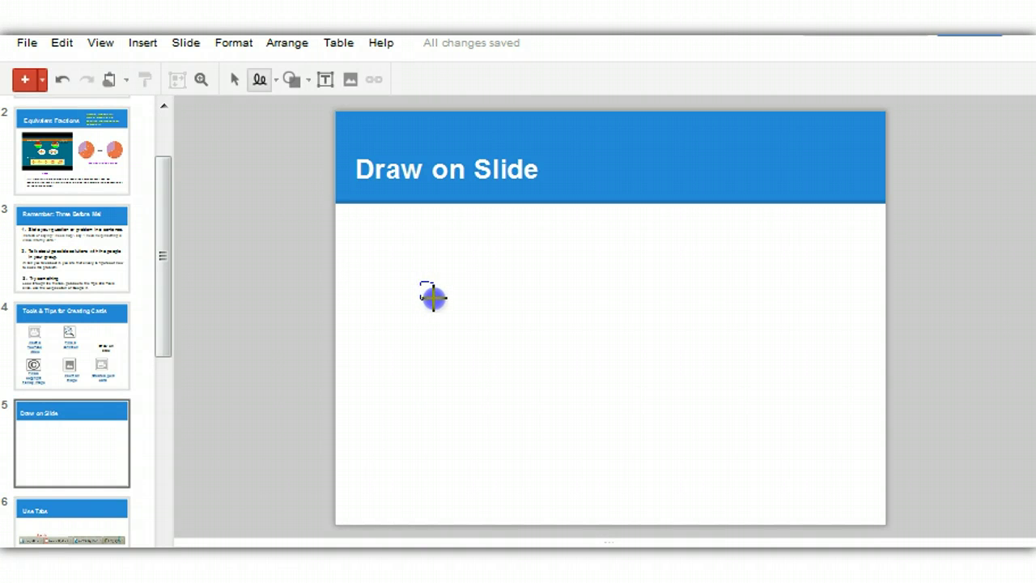
{"action": "left_click_drag", "start_coordinate": [452, 315], "coordinate": [443, 327]}
{"action": "left_click_drag", "start_coordinate": [426, 320], "coordinate": [431, 328]}
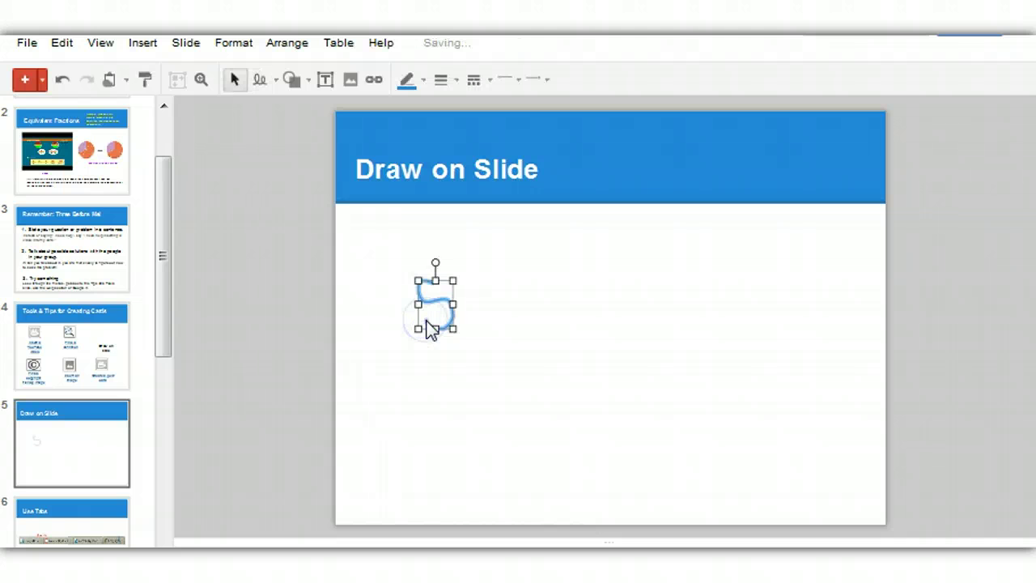
{"action": "left_click", "coordinate": [453, 361]}
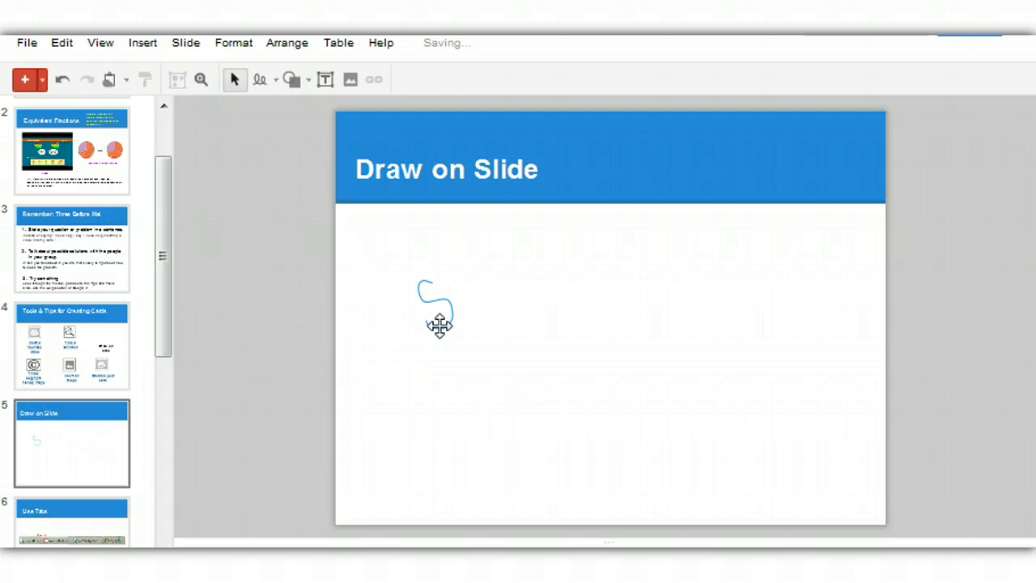
Restyle the scribble green, 8px thick, with a dashed line
{"action": "left_click", "coordinate": [440, 325]}
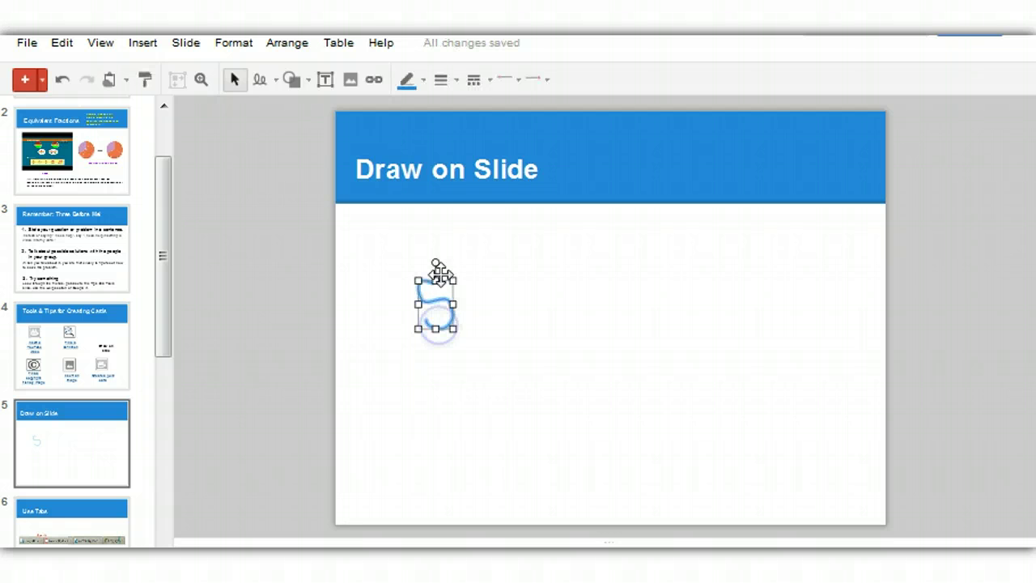
{"action": "left_click", "coordinate": [420, 89]}
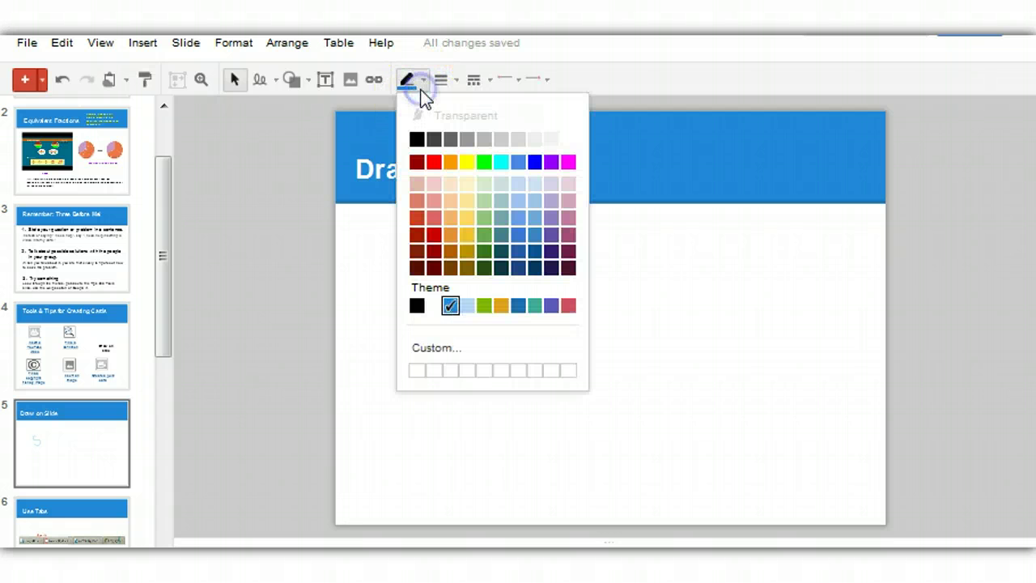
{"action": "left_click", "coordinate": [484, 161]}
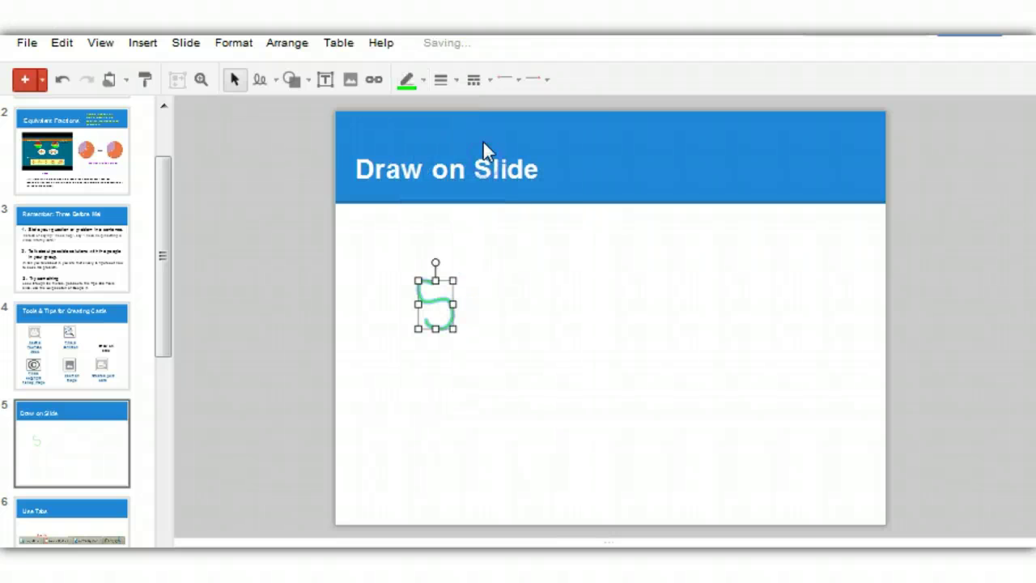
{"action": "left_click", "coordinate": [453, 80]}
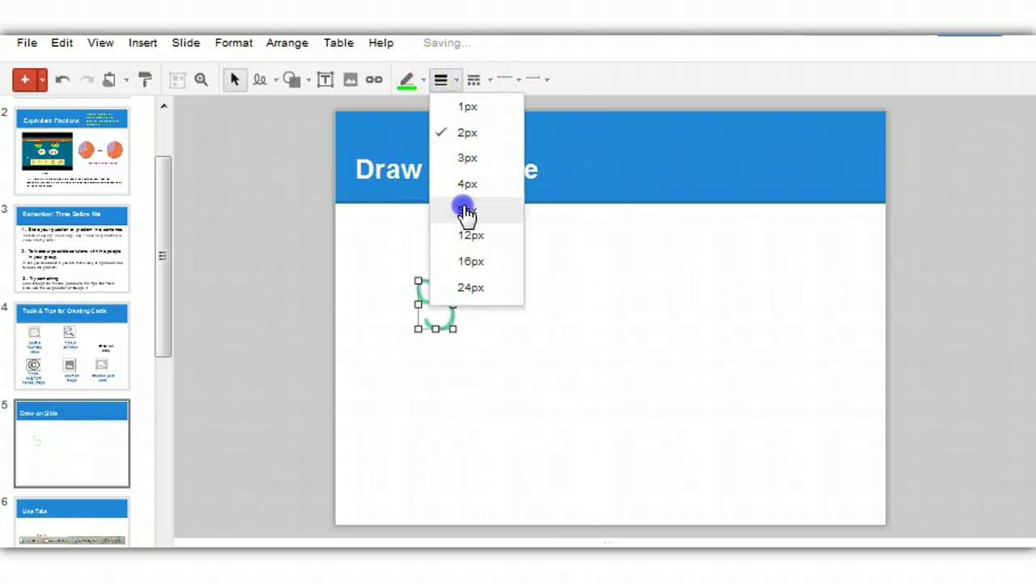
{"action": "left_click", "coordinate": [465, 210]}
{"action": "left_click", "coordinate": [475, 80]}
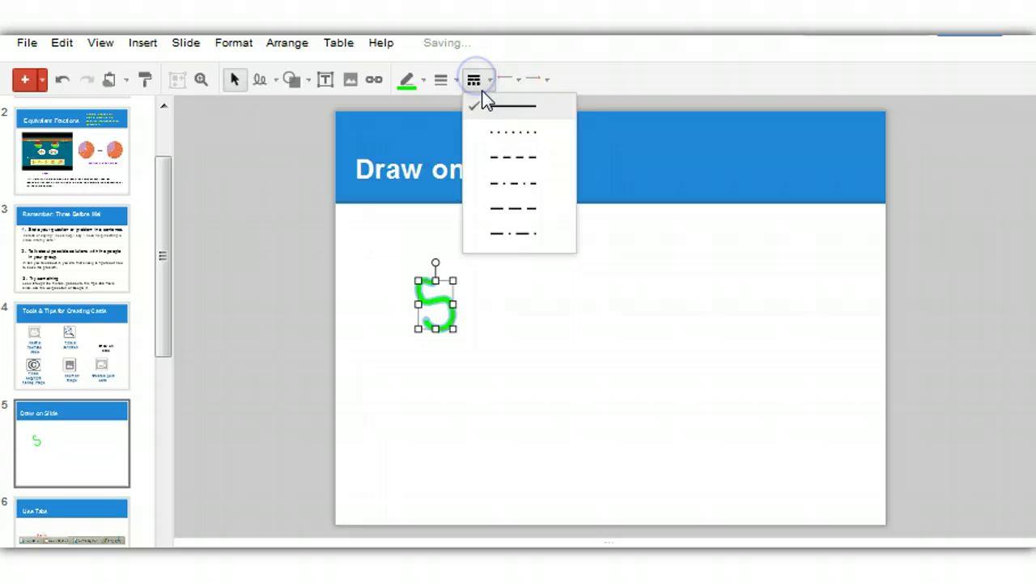
{"action": "left_click", "coordinate": [502, 159]}
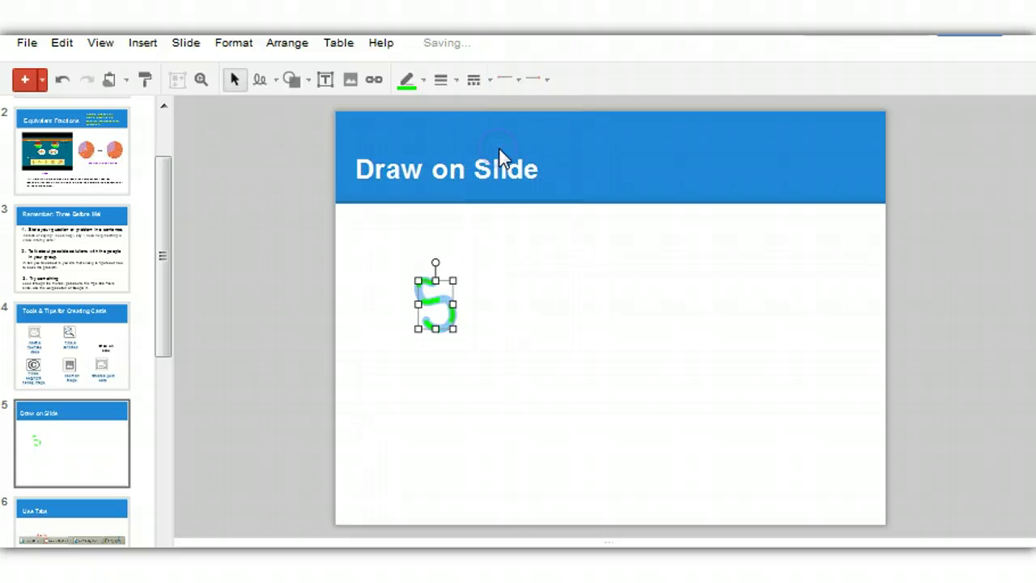
Delete the dashed green scribble from the slide
{"action": "left_click", "coordinate": [571, 296]}
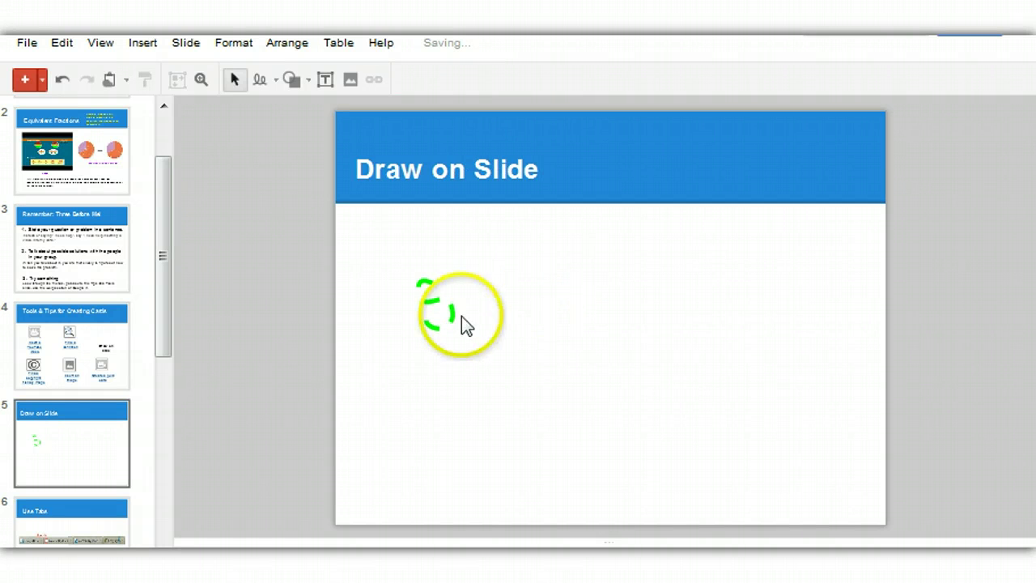
{"action": "left_click", "coordinate": [435, 303]}
{"action": "key", "text": "Delete"}
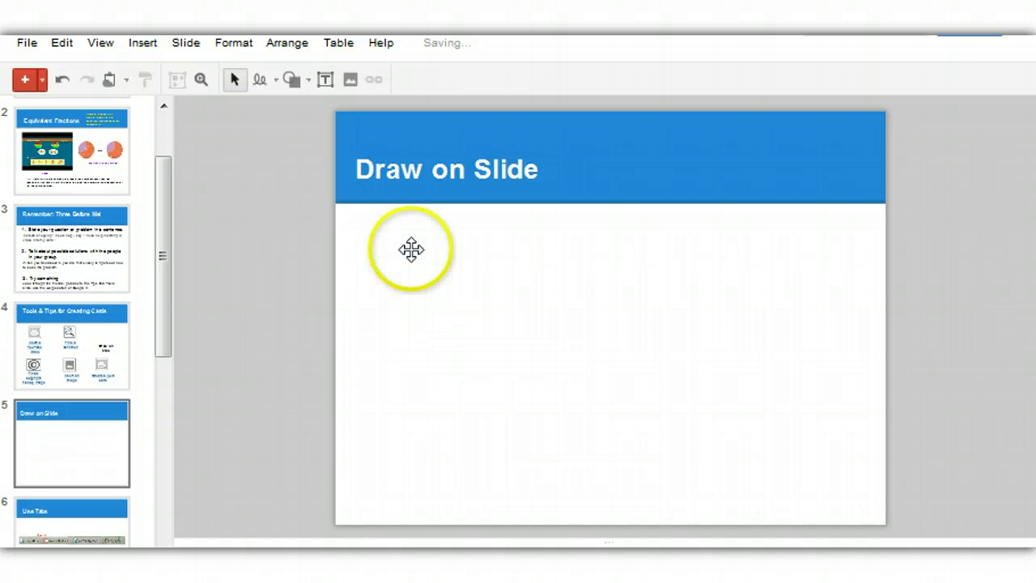
{"action": "left_click", "coordinate": [304, 80]}
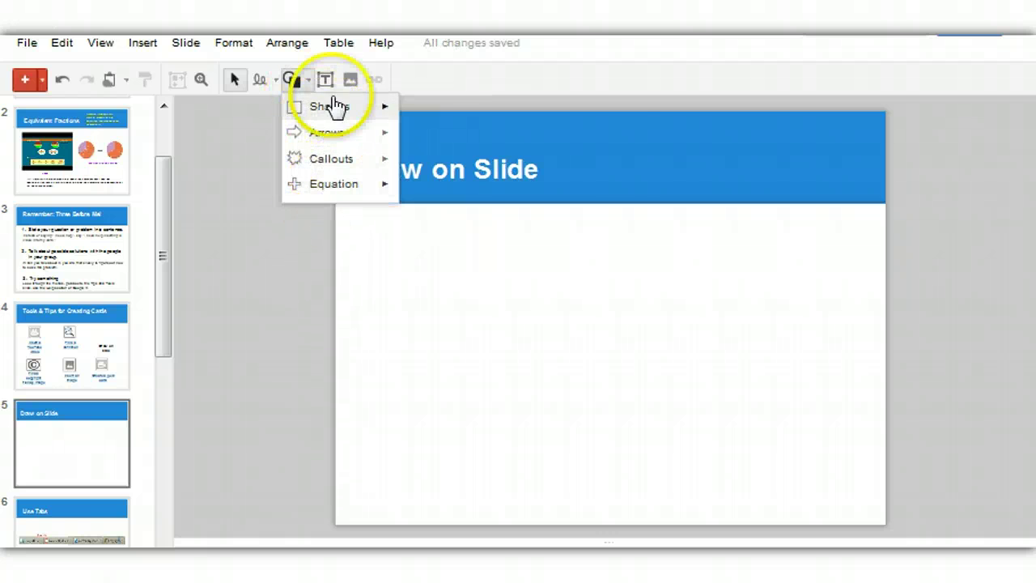
{"action": "mouse_move", "coordinate": [340, 116]}
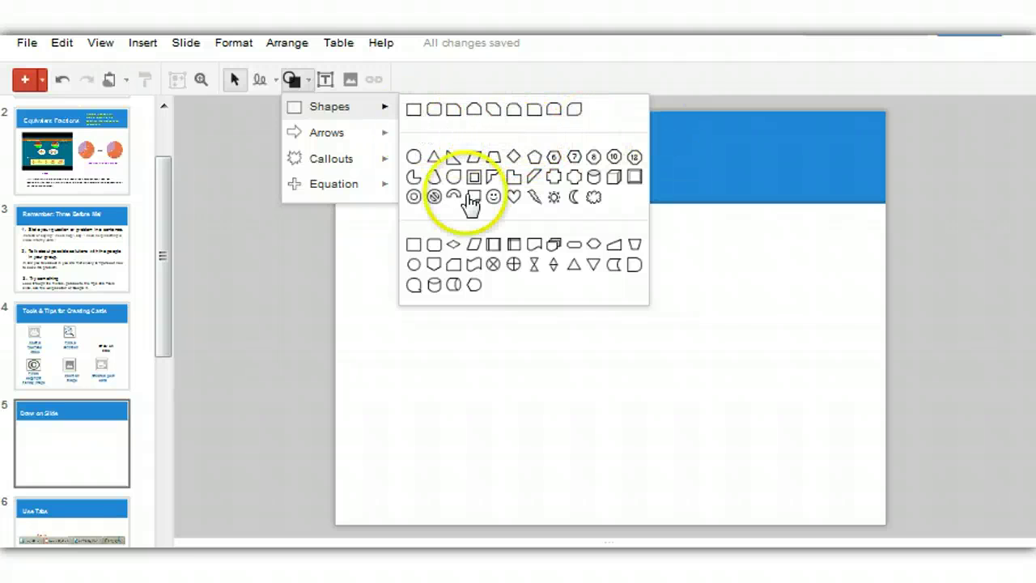
{"action": "left_click", "coordinate": [617, 184]}
{"action": "left_click_drag", "start_coordinate": [521, 270], "coordinate": [621, 356]}
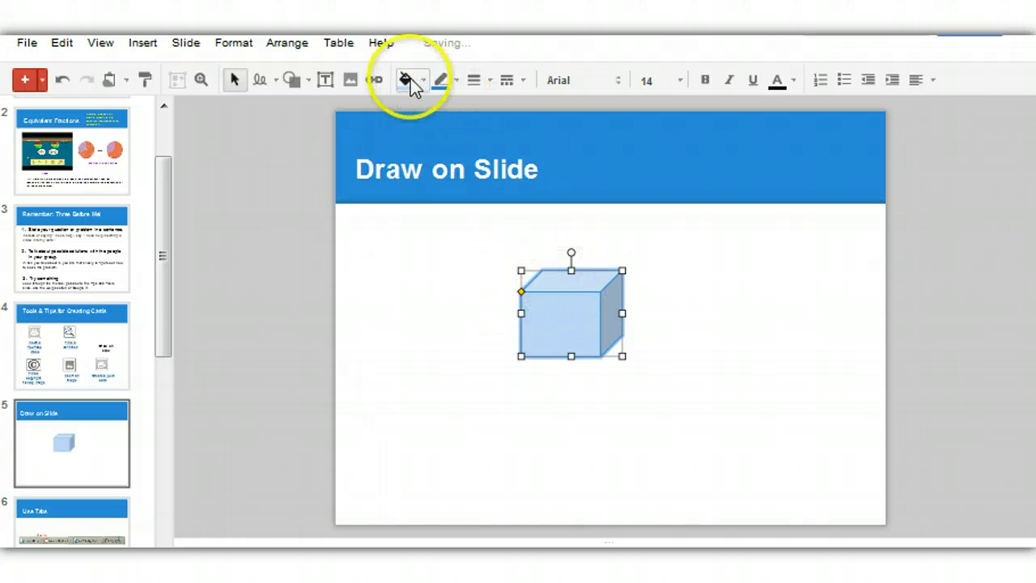
{"action": "left_click", "coordinate": [412, 79]}
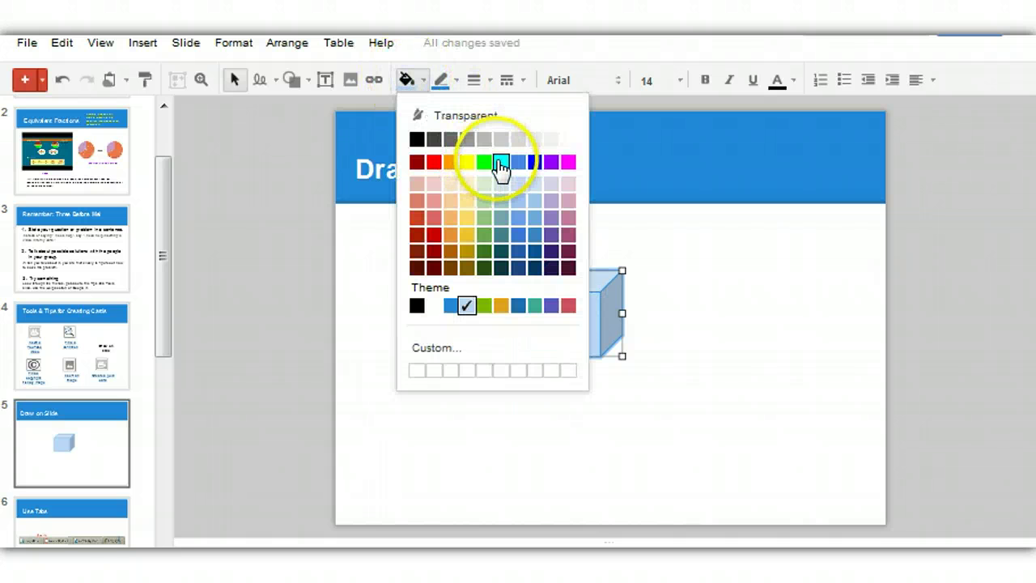
{"action": "left_click", "coordinate": [495, 159]}
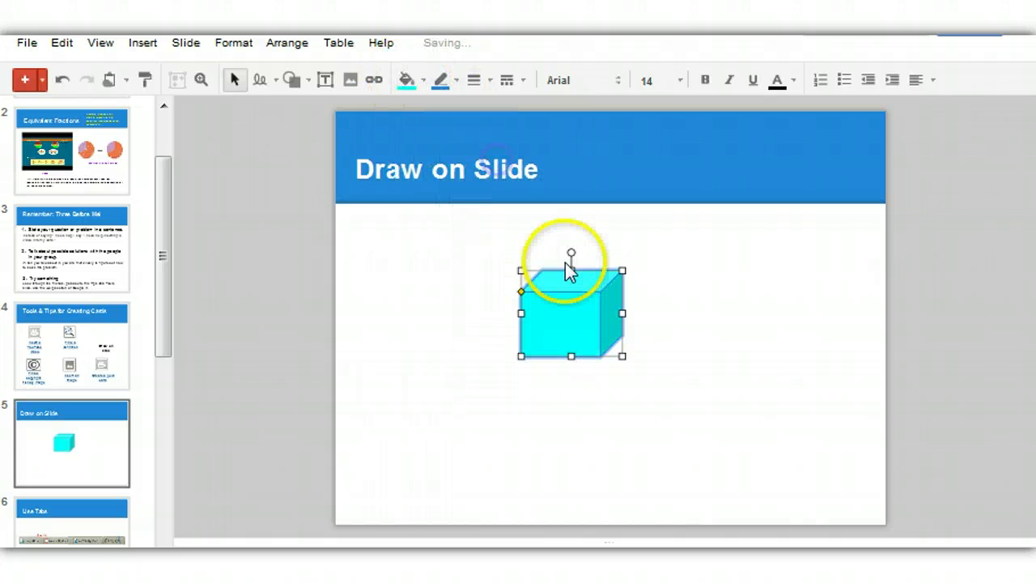
{"action": "left_click", "coordinate": [452, 82]}
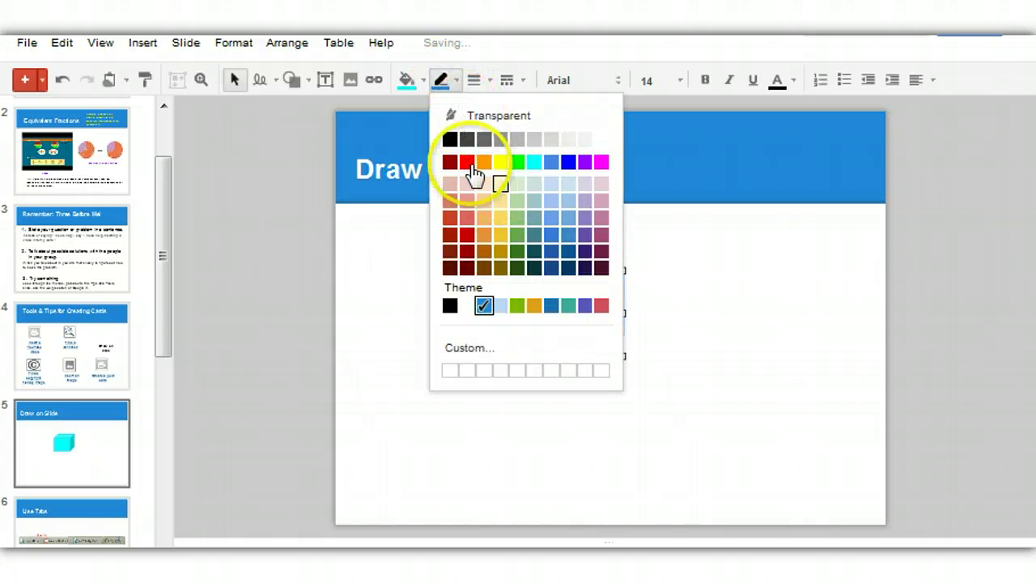
{"action": "left_click", "coordinate": [515, 164]}
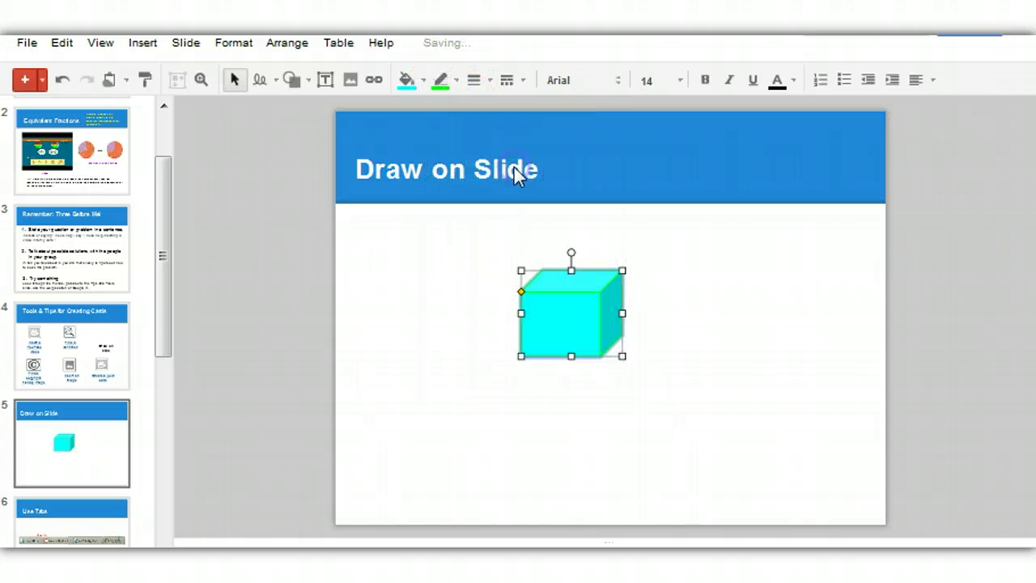
{"action": "left_click", "coordinate": [712, 316]}
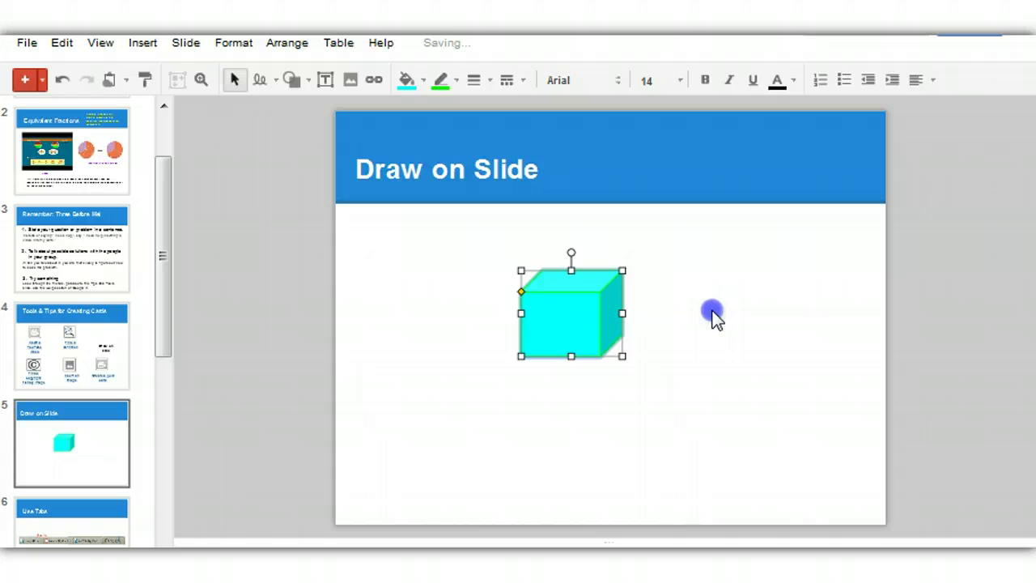
{"action": "left_click", "coordinate": [578, 292]}
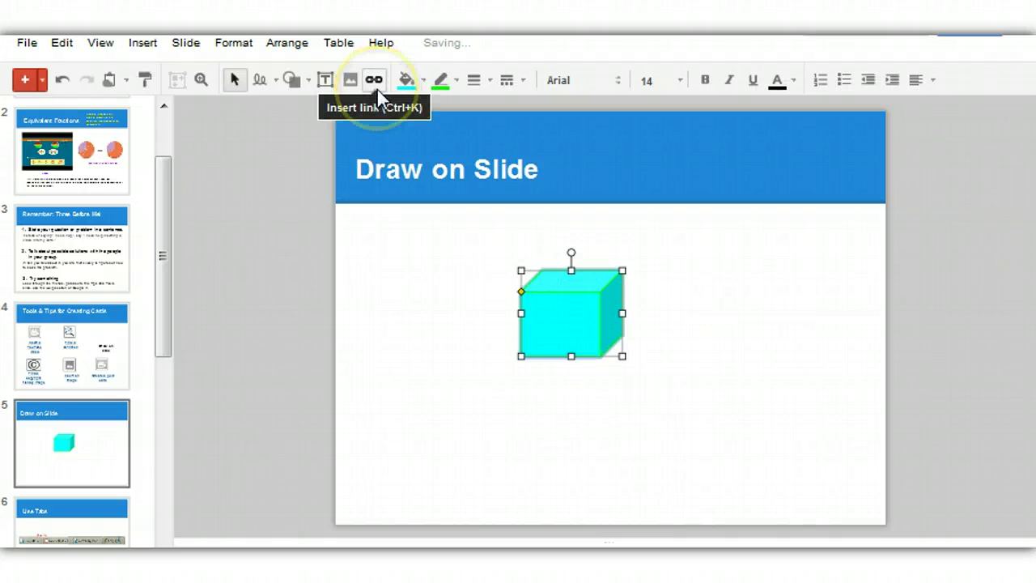
{"action": "key", "text": "Delete"}
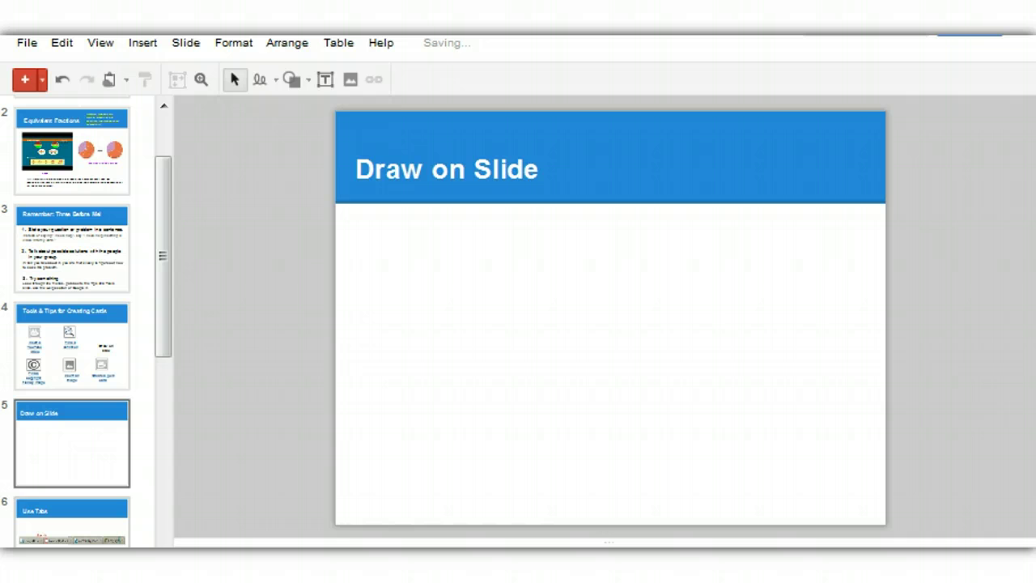
Draw a Rounded rectangular callout with a downward tail near the centre of the slide
{"action": "left_click", "coordinate": [300, 79]}
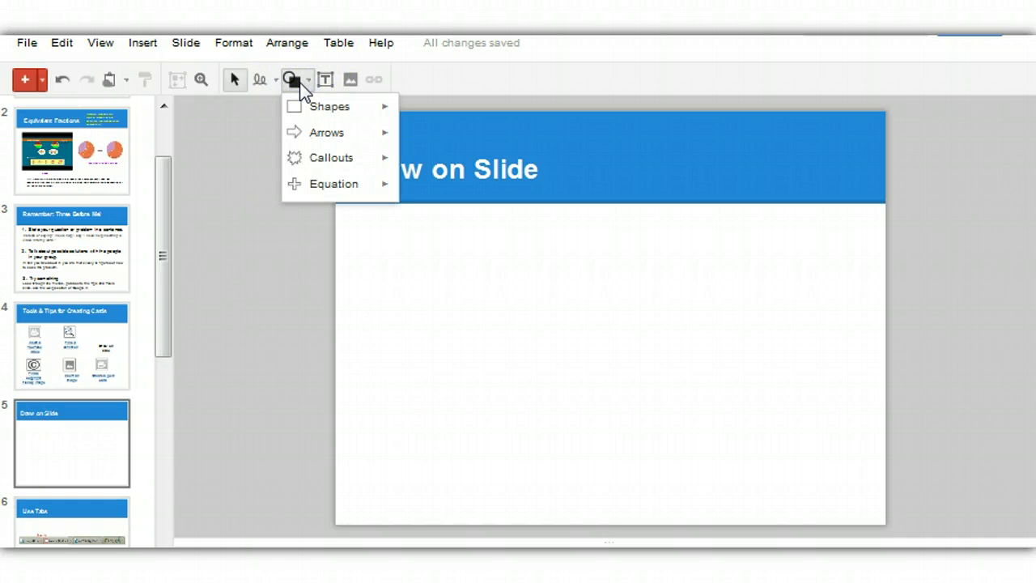
{"action": "mouse_move", "coordinate": [332, 162]}
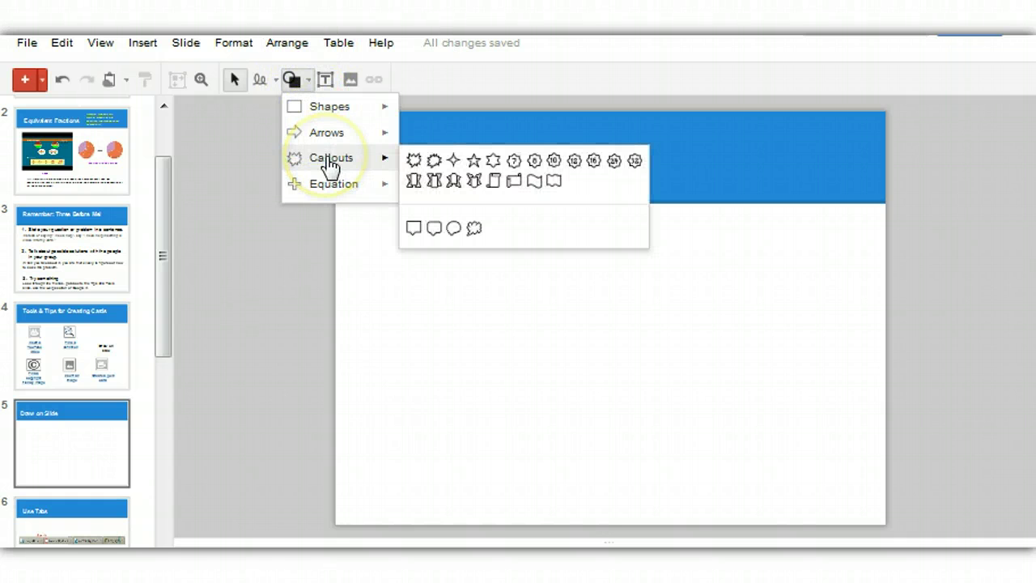
{"action": "left_click", "coordinate": [432, 229]}
{"action": "left_click_drag", "start_coordinate": [525, 326], "coordinate": [623, 249]}
{"action": "left_click", "coordinate": [594, 370]}
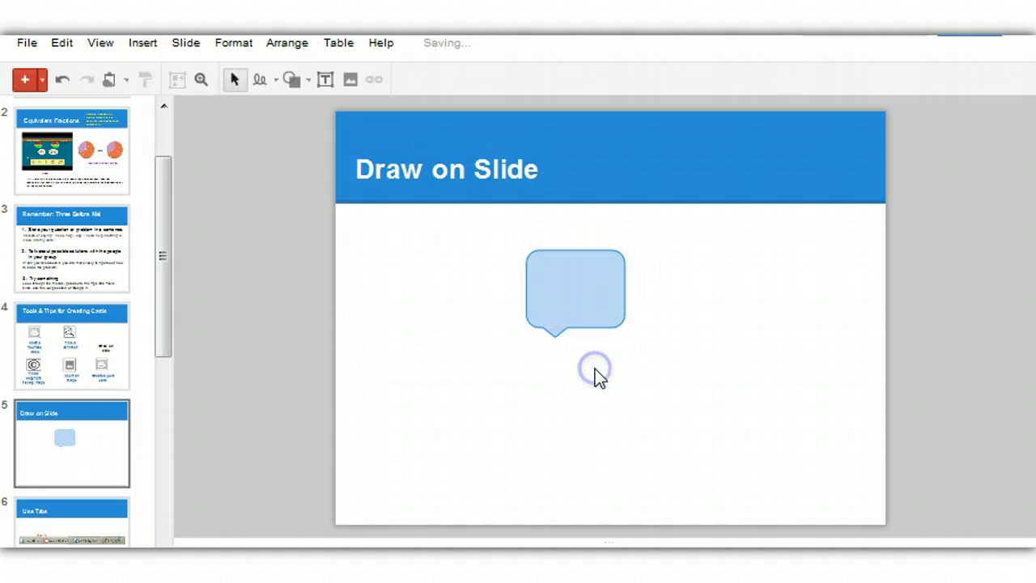
{"action": "left_click", "coordinate": [593, 286]}
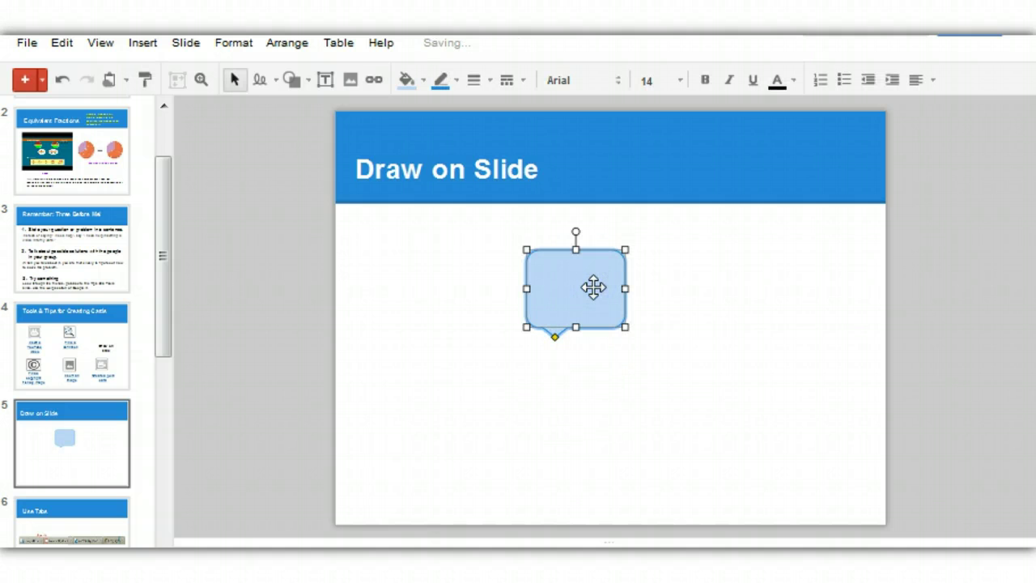
Add a text box inside the callout reading 'Hello'
{"action": "left_click", "coordinate": [324, 79]}
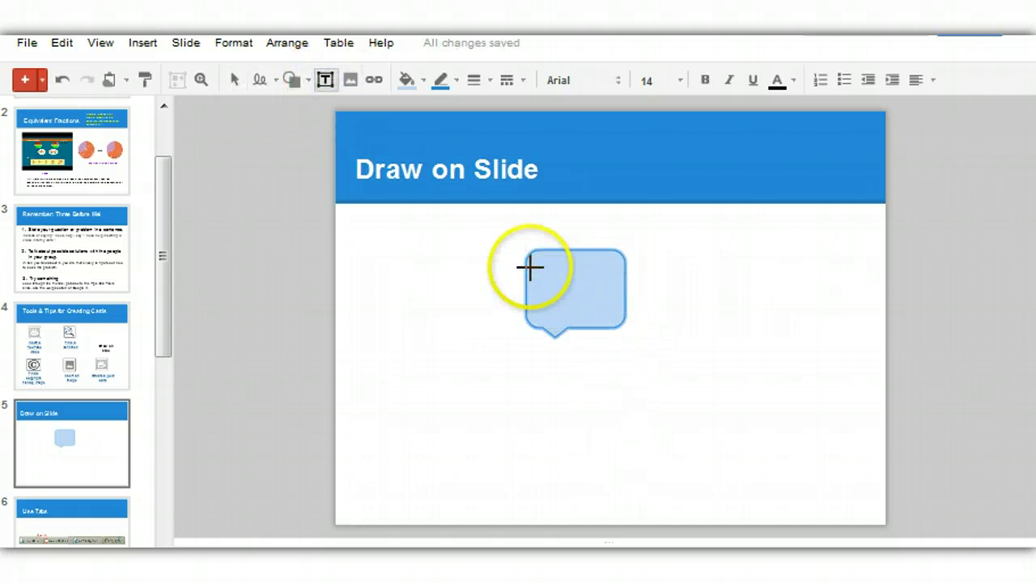
{"action": "left_click_drag", "start_coordinate": [535, 259], "coordinate": [619, 310]}
{"action": "type", "text": "He"}
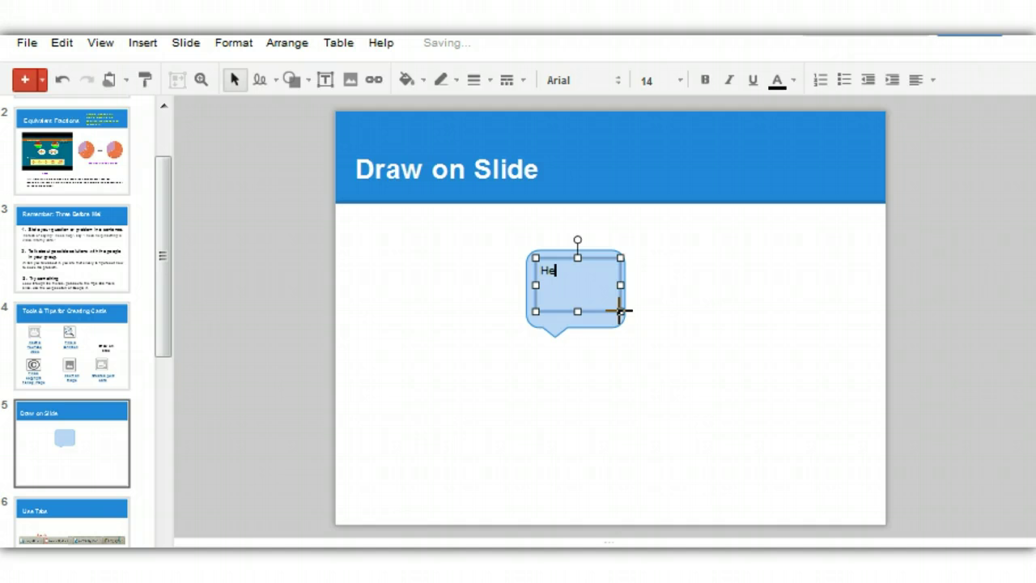
{"action": "type", "text": "llo"}
{"action": "left_click", "coordinate": [649, 410]}
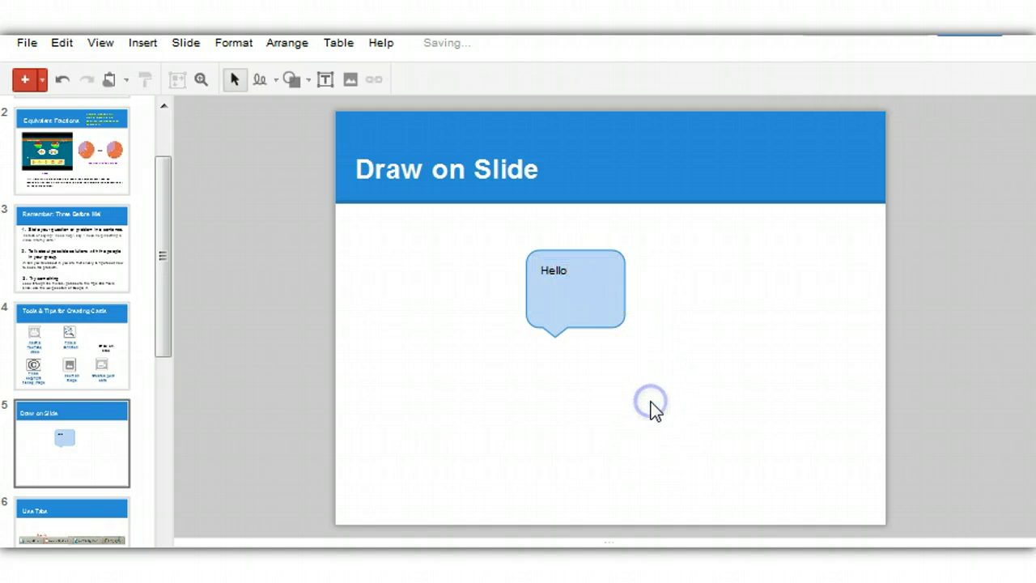
Stretch the callout taller and wider, then delete it
{"action": "left_click", "coordinate": [567, 276]}
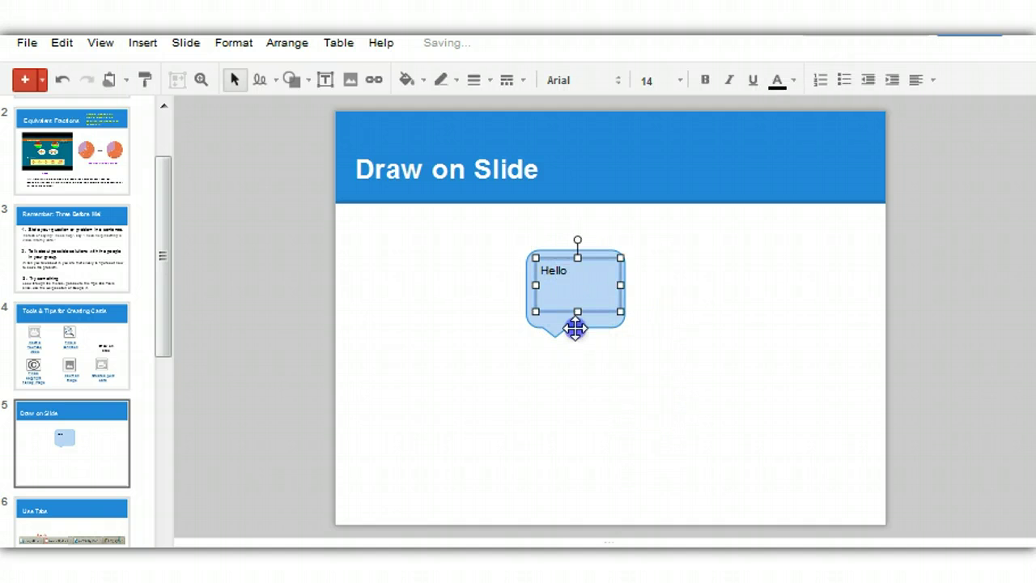
{"action": "left_click_drag", "start_coordinate": [575, 326], "coordinate": [733, 393]}
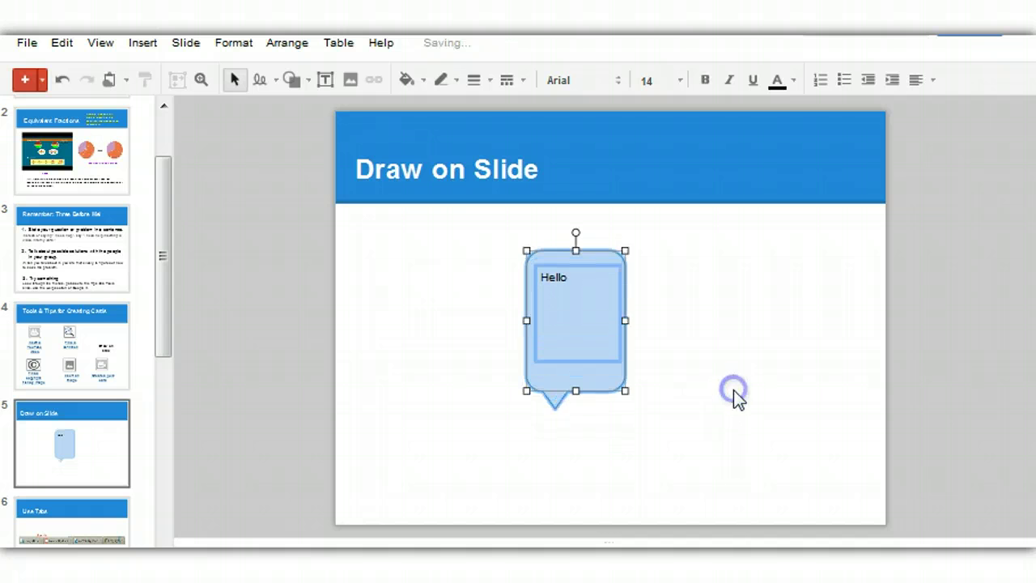
{"action": "left_click_drag", "start_coordinate": [625, 320], "coordinate": [688, 321]}
{"action": "key", "text": "Delete"}
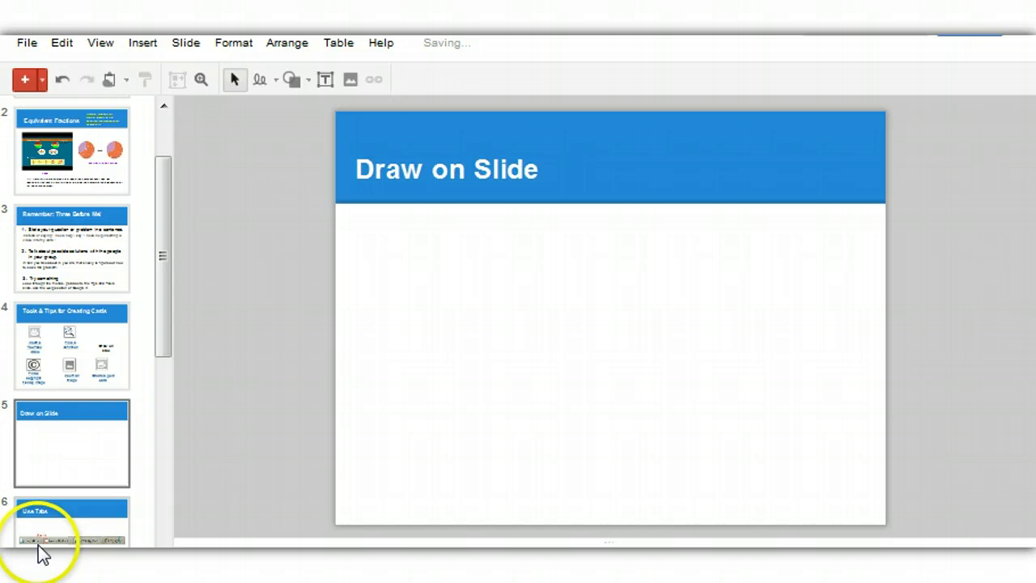
Draw an Equation > Multiply (×) shape in the upper-left of the slide body
{"action": "left_click", "coordinate": [307, 86]}
{"action": "mouse_move", "coordinate": [322, 184]}
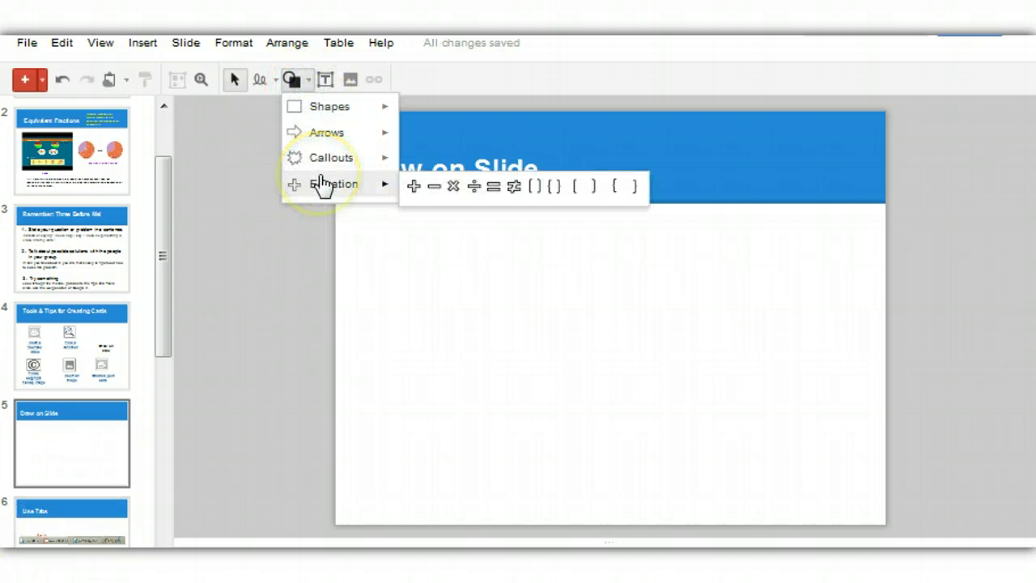
{"action": "left_click", "coordinate": [450, 186]}
{"action": "left_click_drag", "start_coordinate": [460, 245], "coordinate": [553, 322]}
{"action": "left_click", "coordinate": [527, 437]}
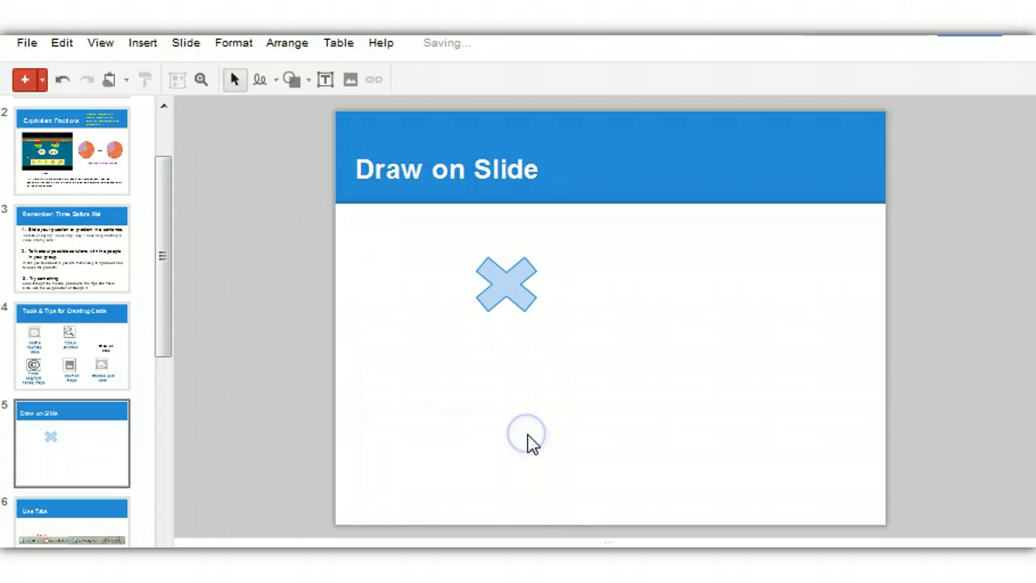